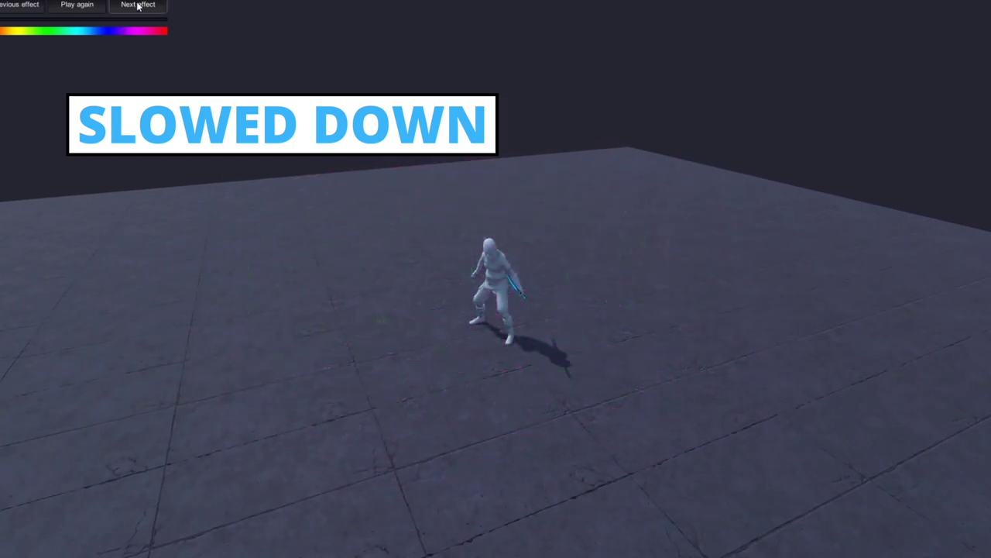
Replay the slowed-down heal ability effect in the Unity demo scene
click(90, 6)
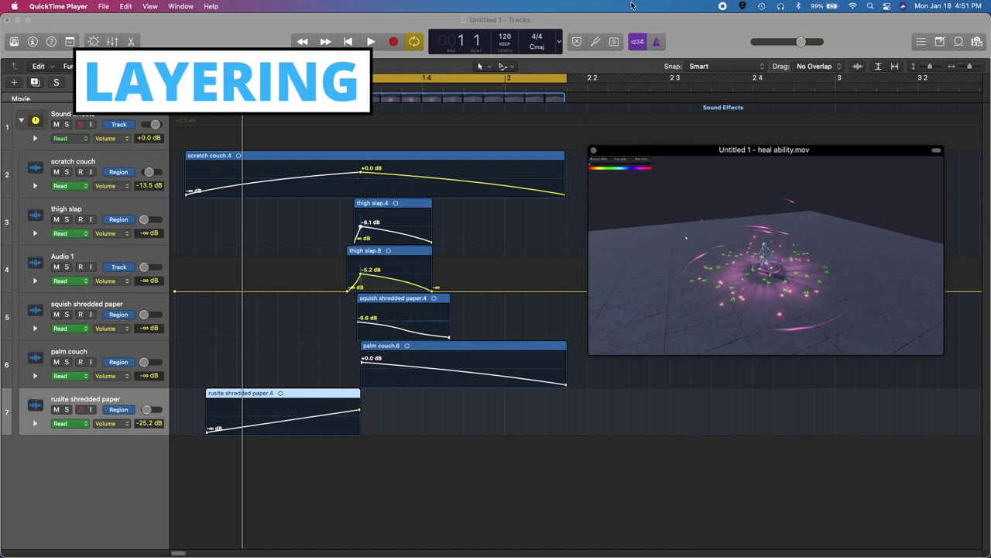
Play the layered heal sound-effect tracks in Logic Pro alongside the game movie
click(588, 23)
key(space)
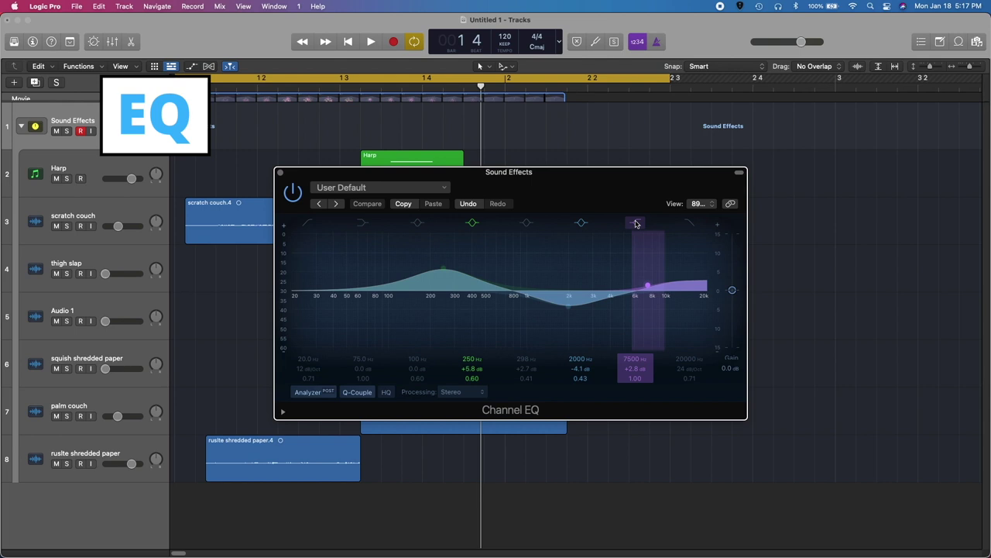
click(635, 223)
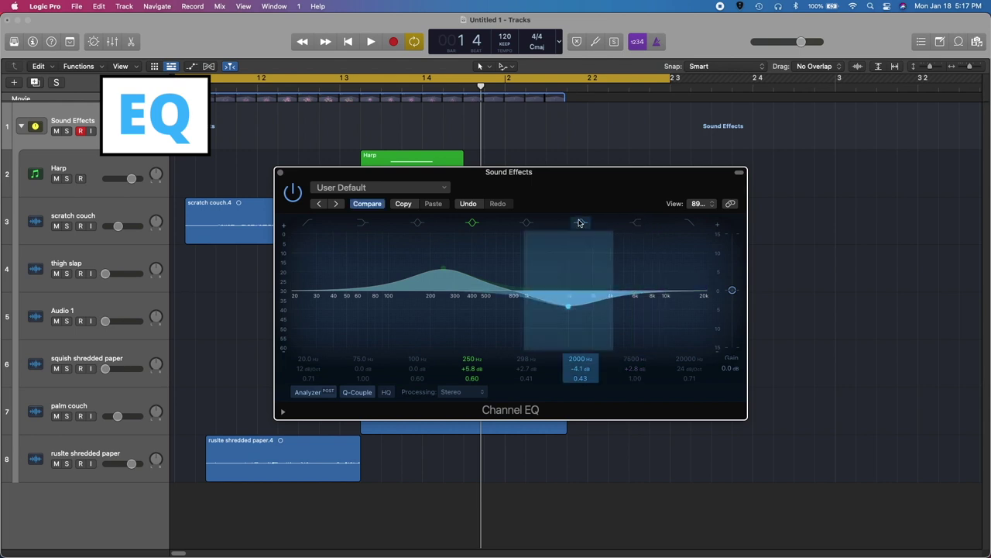
click(581, 223)
click(473, 223)
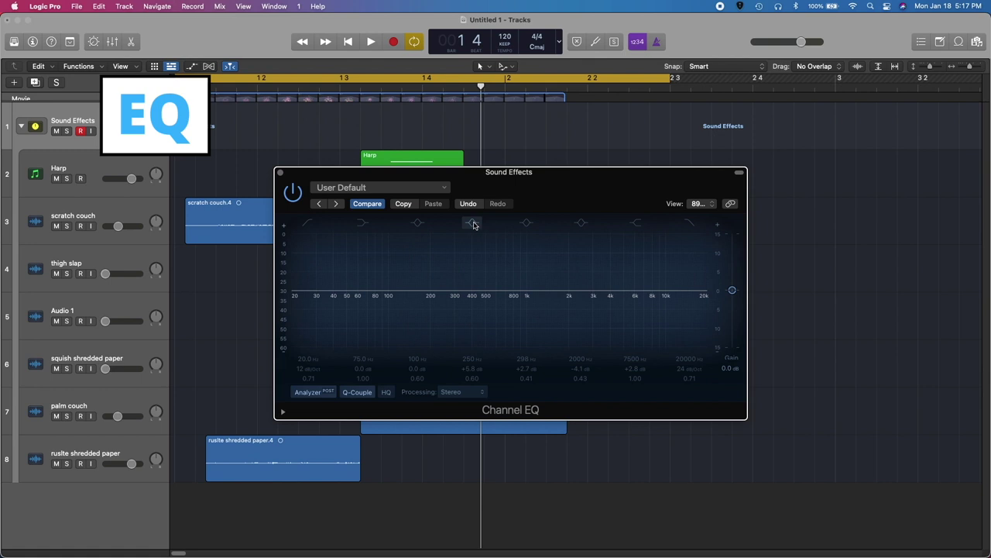
key(space)
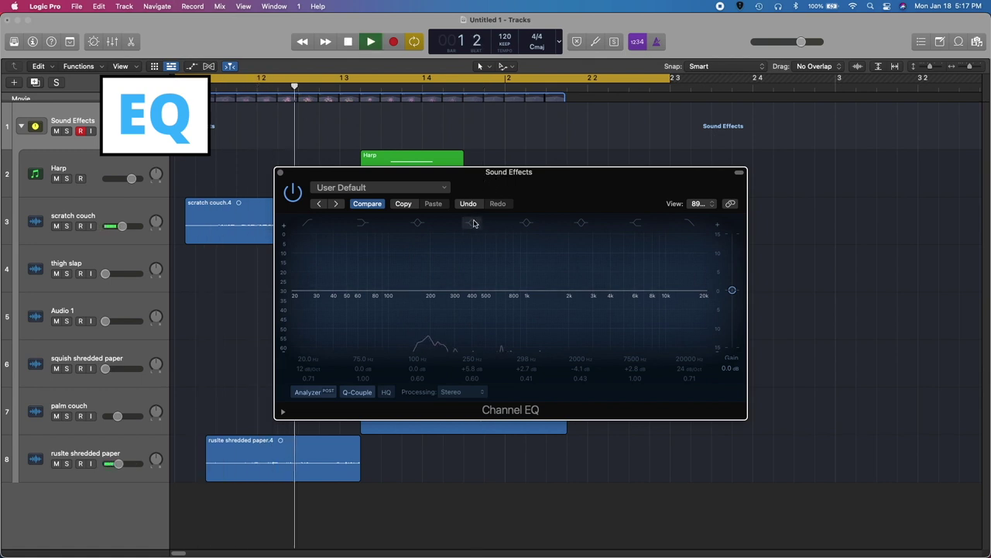
click(474, 223)
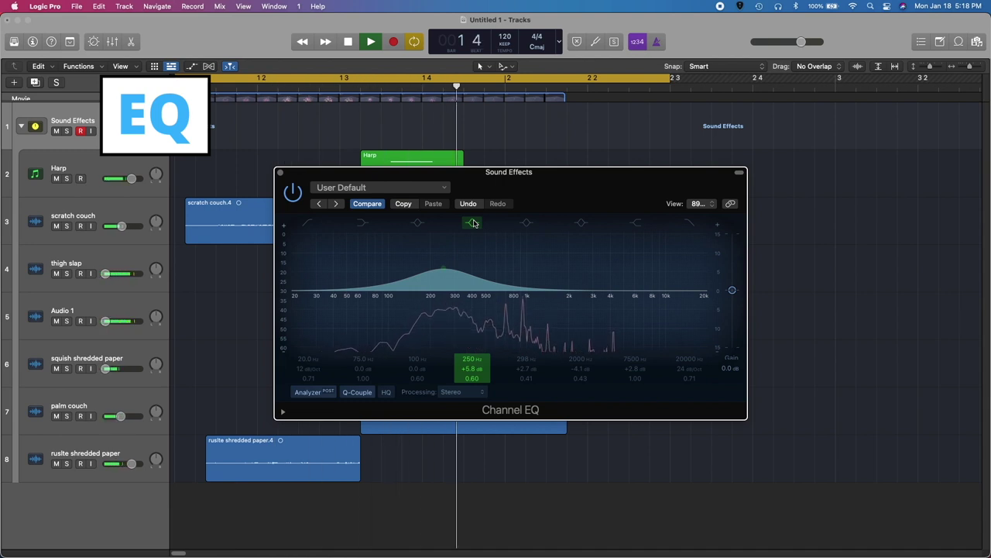
click(474, 223)
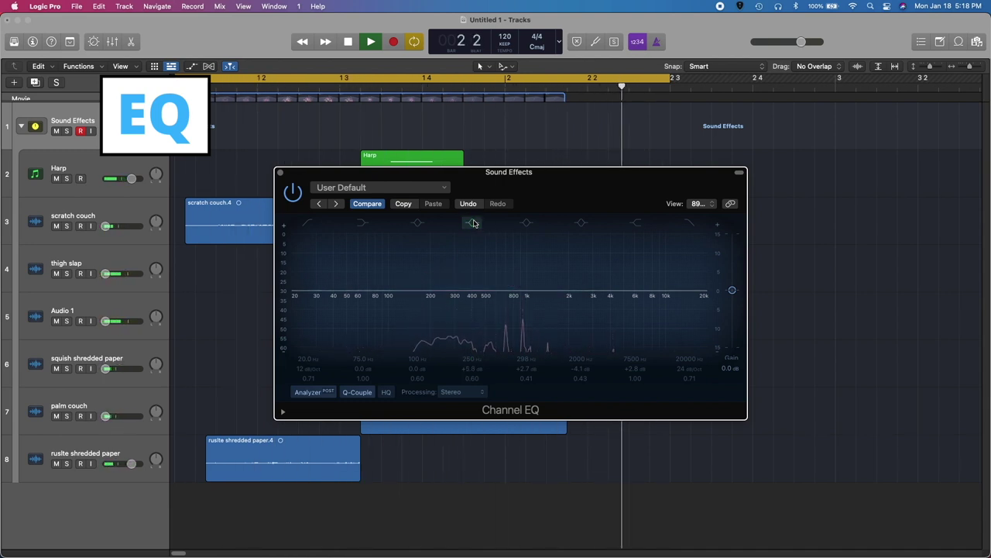
click(474, 223)
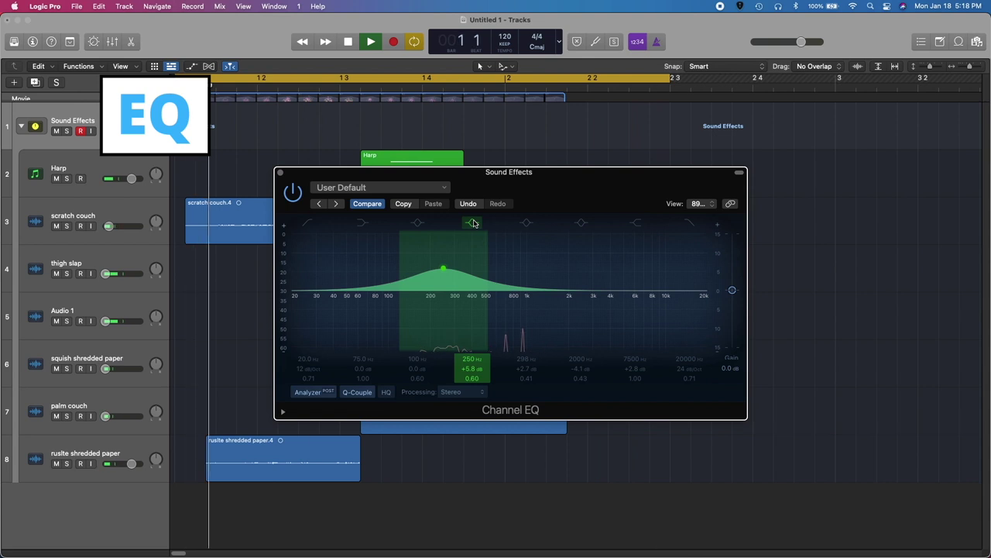
click(579, 224)
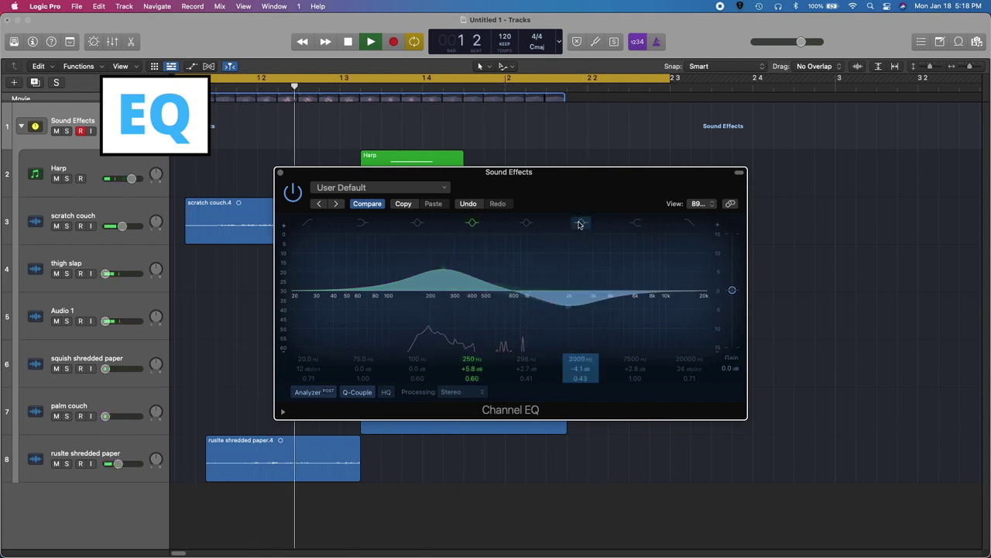
click(579, 224)
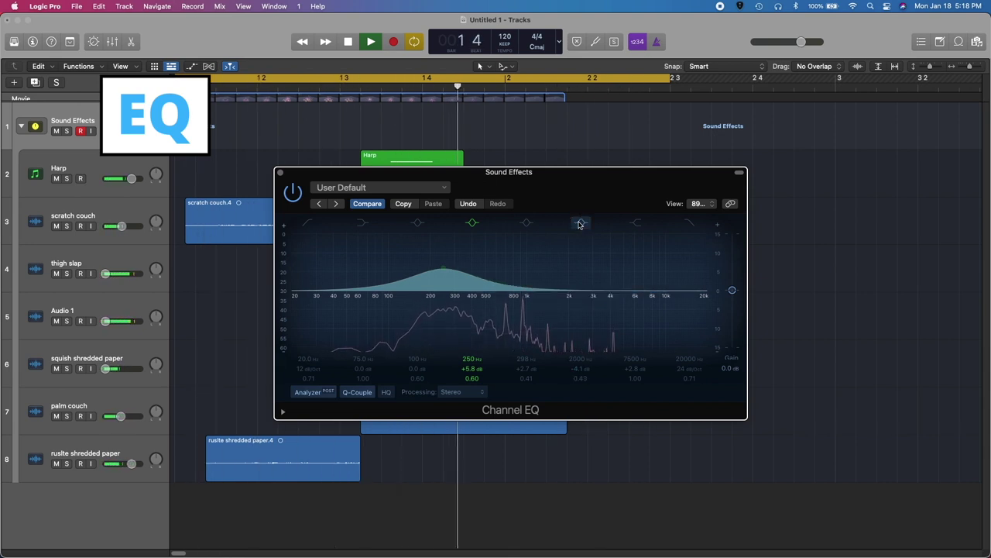
click(579, 224)
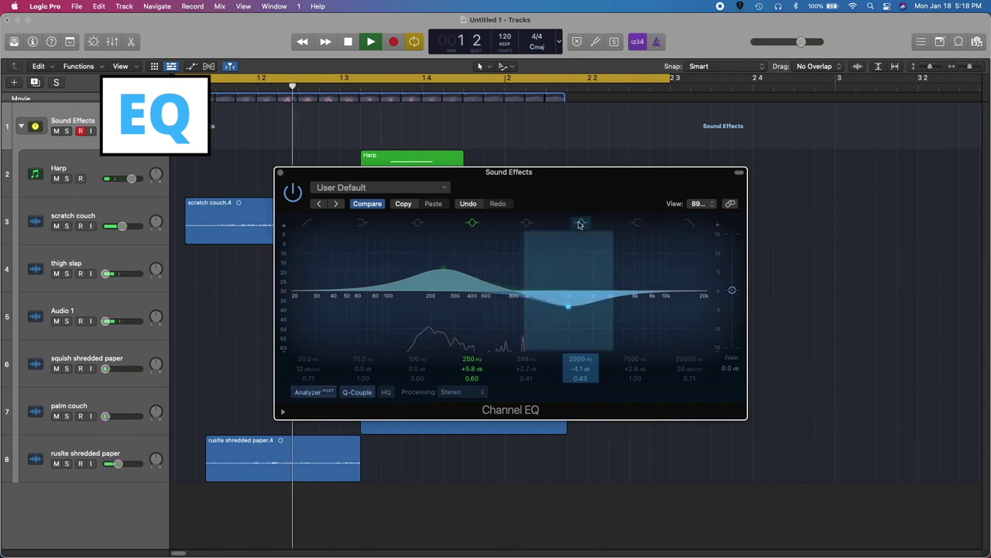
click(634, 224)
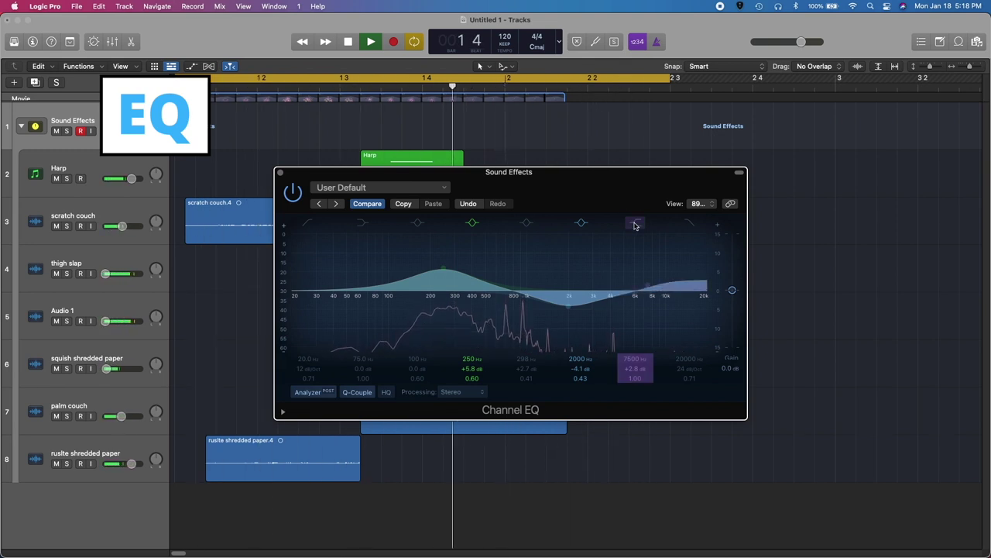
click(634, 224)
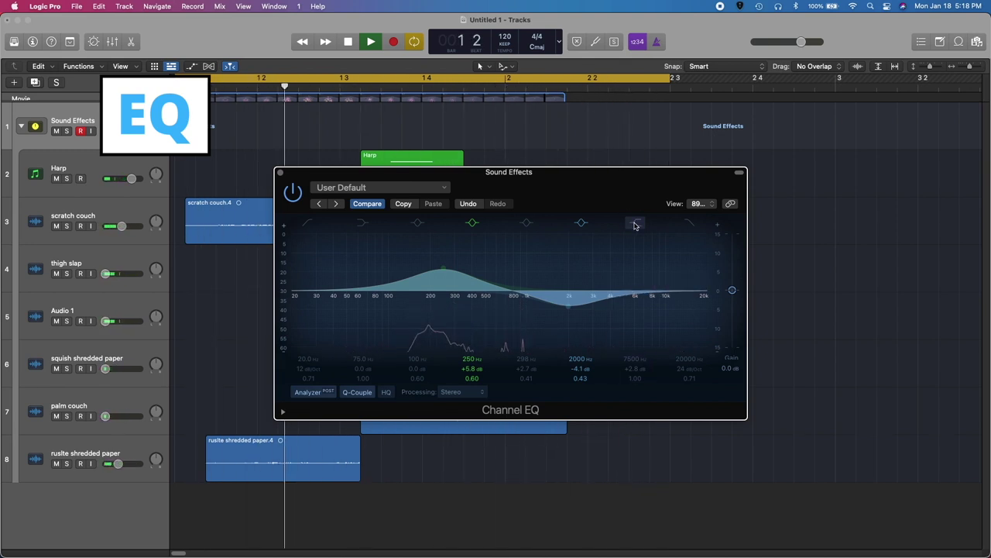
click(634, 224)
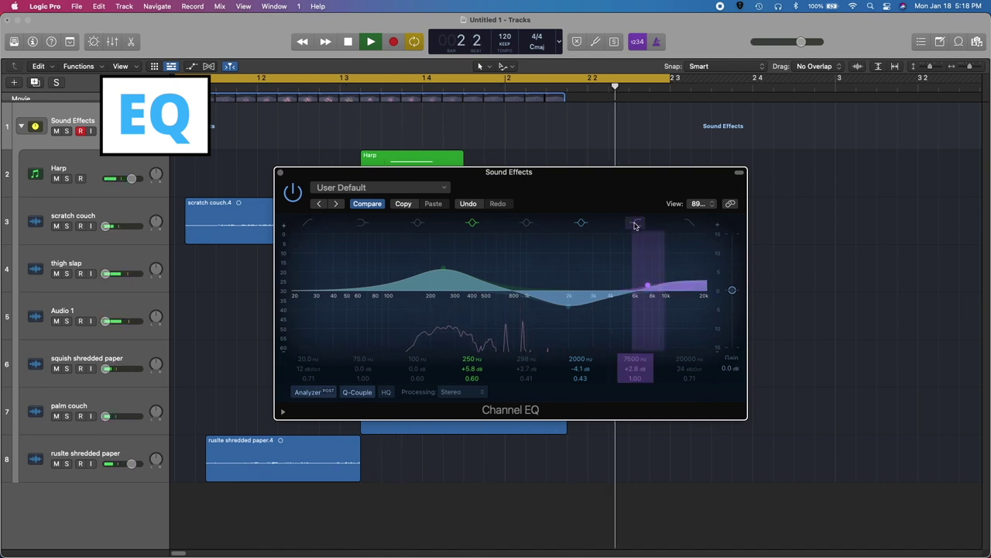
click(293, 193)
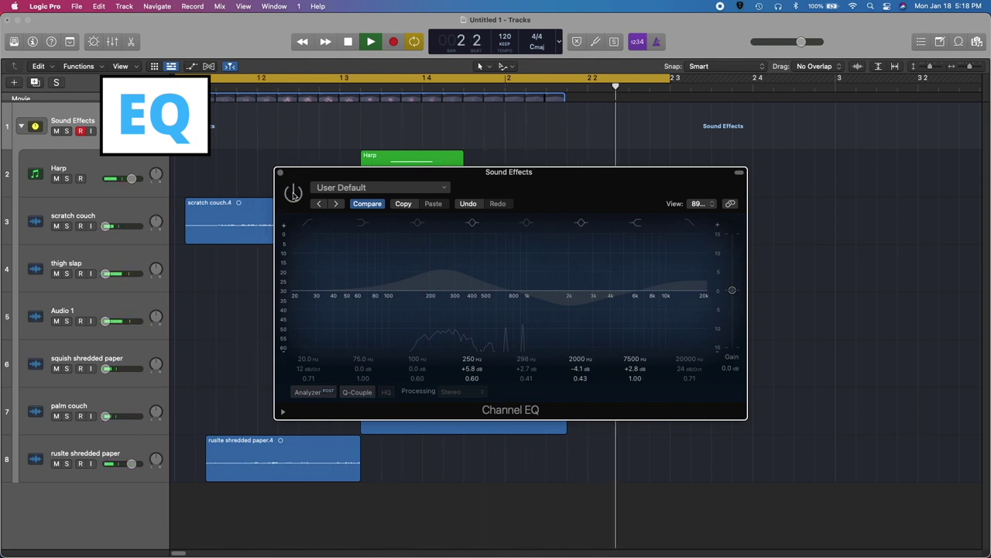
click(294, 193)
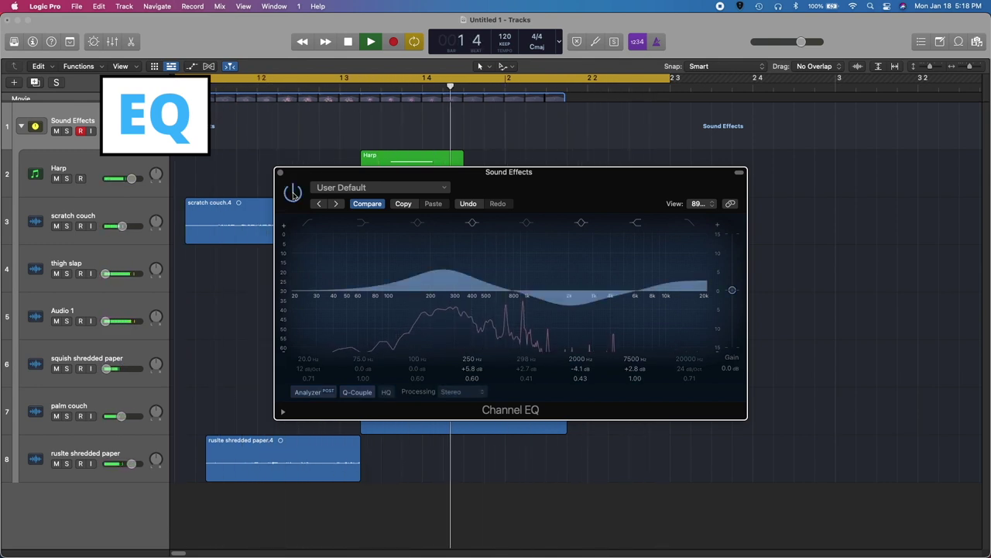
click(293, 193)
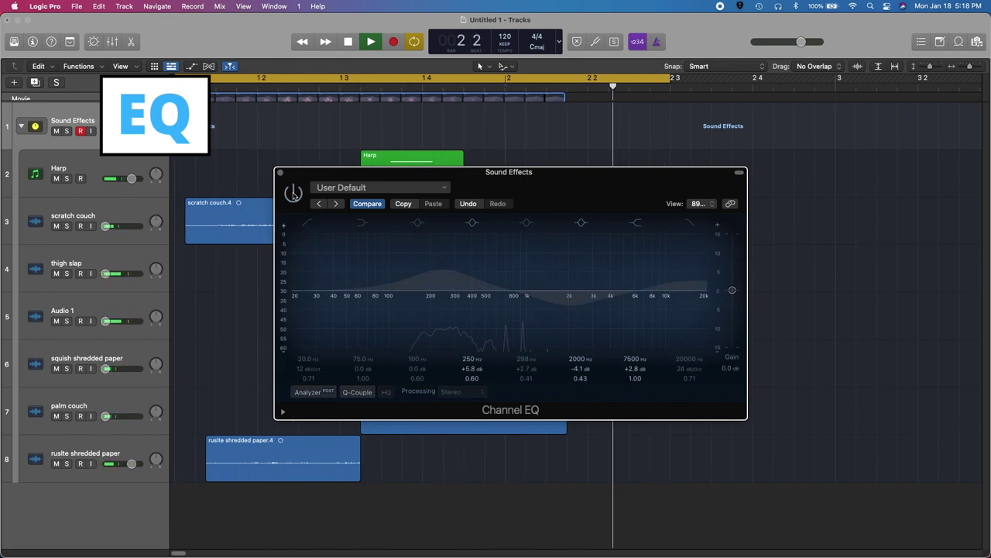
click(293, 193)
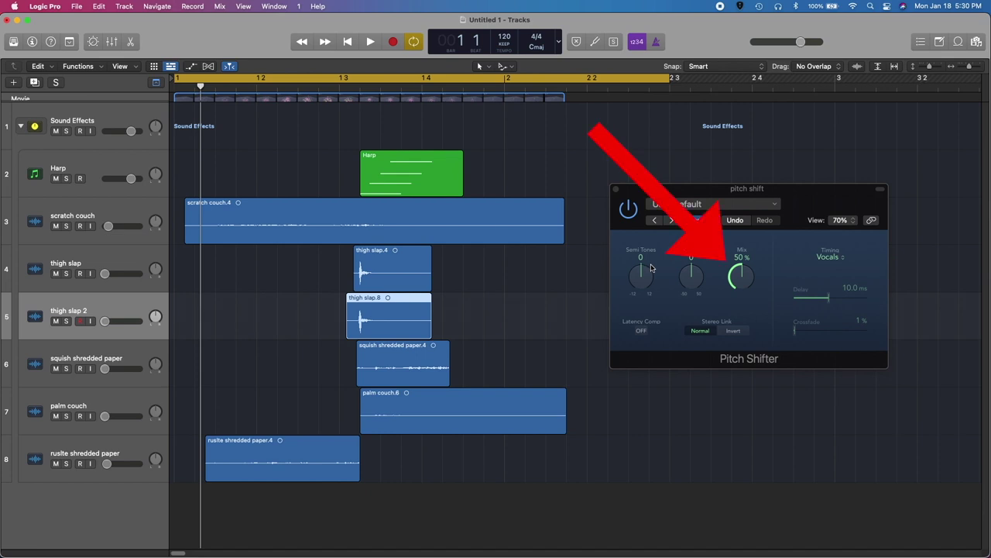
During playback, shift the pitch down to -10 semitones, then bypass the Pitch Shifter to compare
key(space)
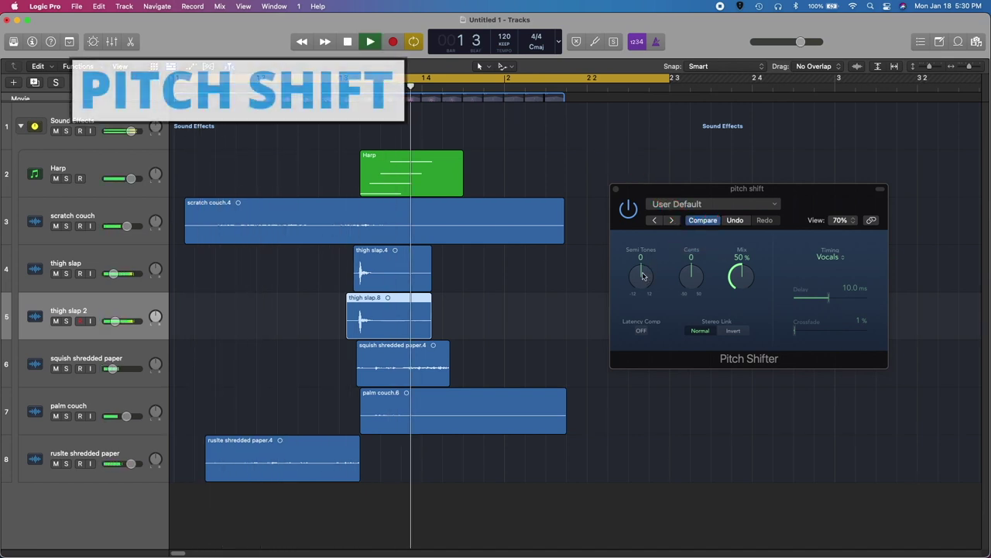
drag(641, 275, 645, 335)
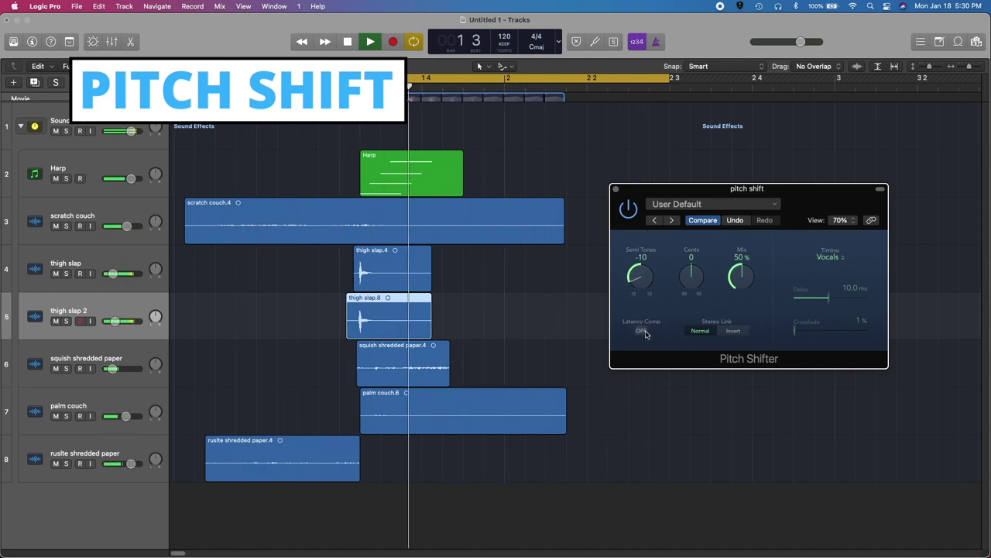
drag(745, 286, 734, 262)
click(732, 224)
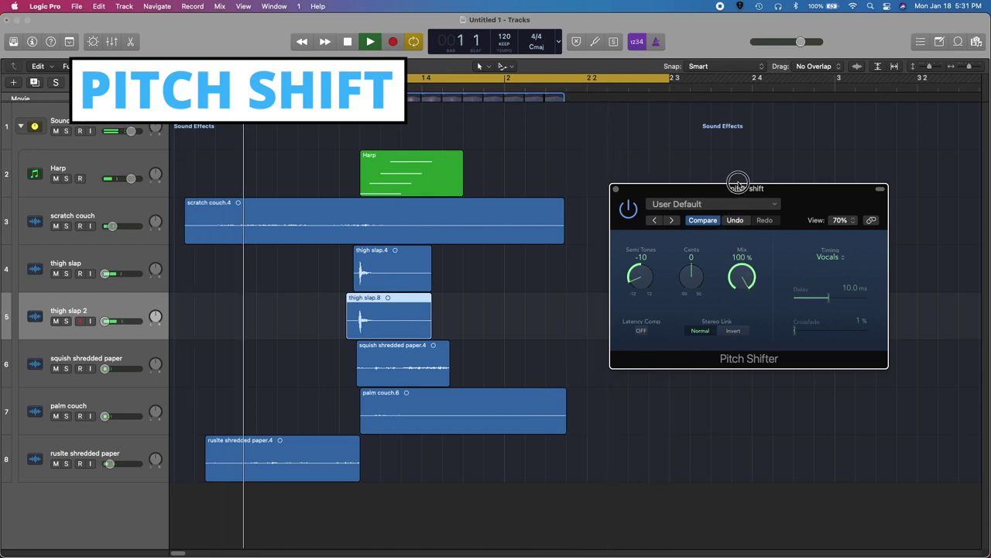
click(629, 209)
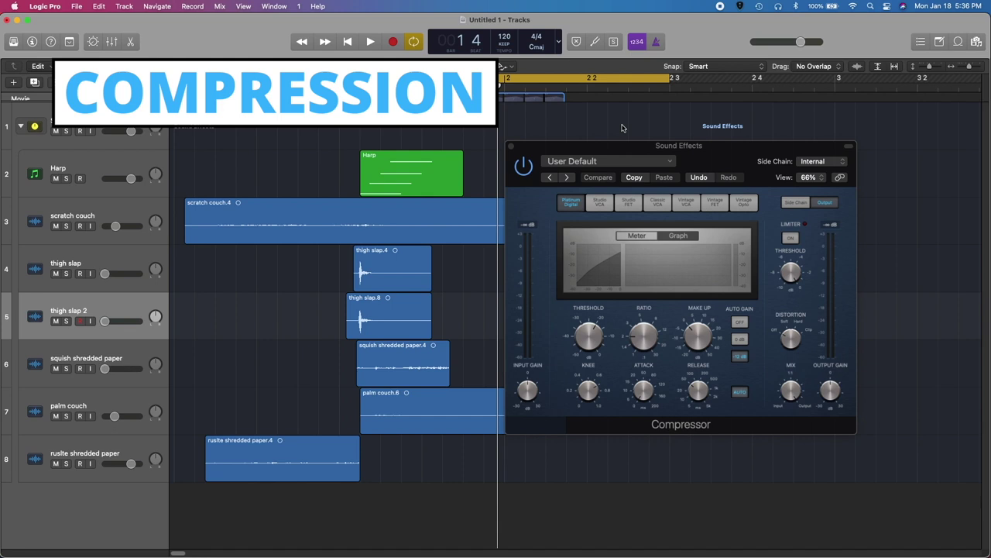
During playback, drop the Compressor threshold to -26.5 dB, lengthen the attack, then bypass it to compare
key(space)
click(590, 337)
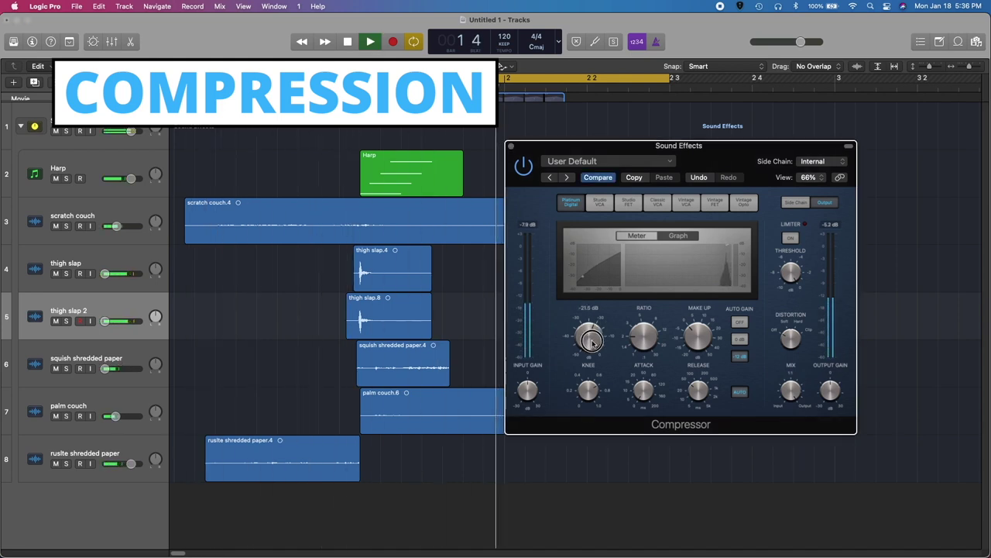
drag(592, 341, 630, 324)
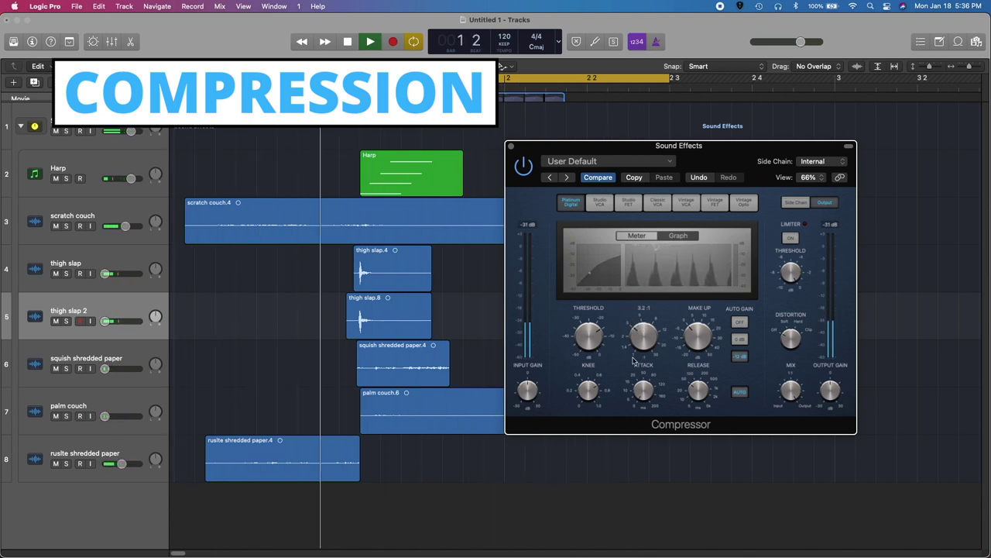
drag(643, 399, 640, 377)
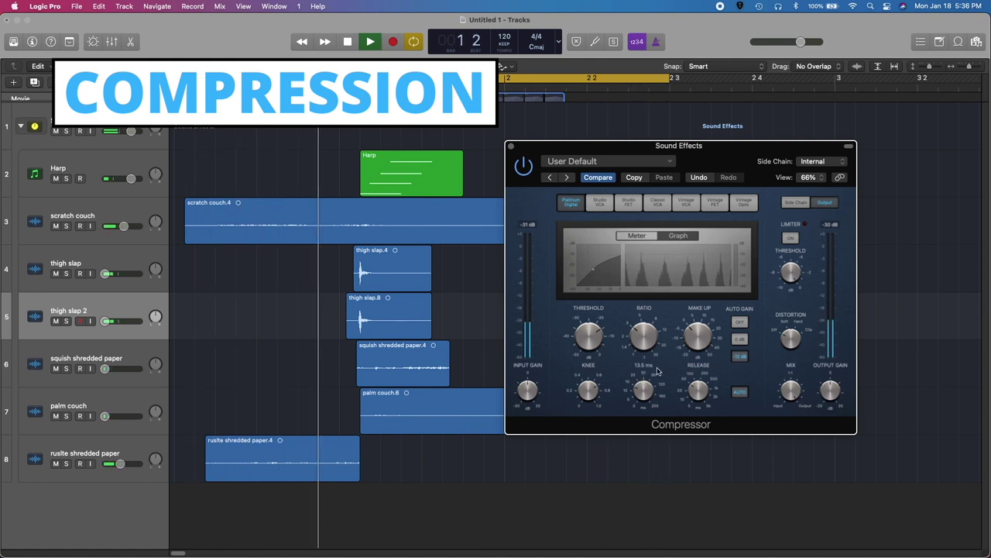
click(524, 167)
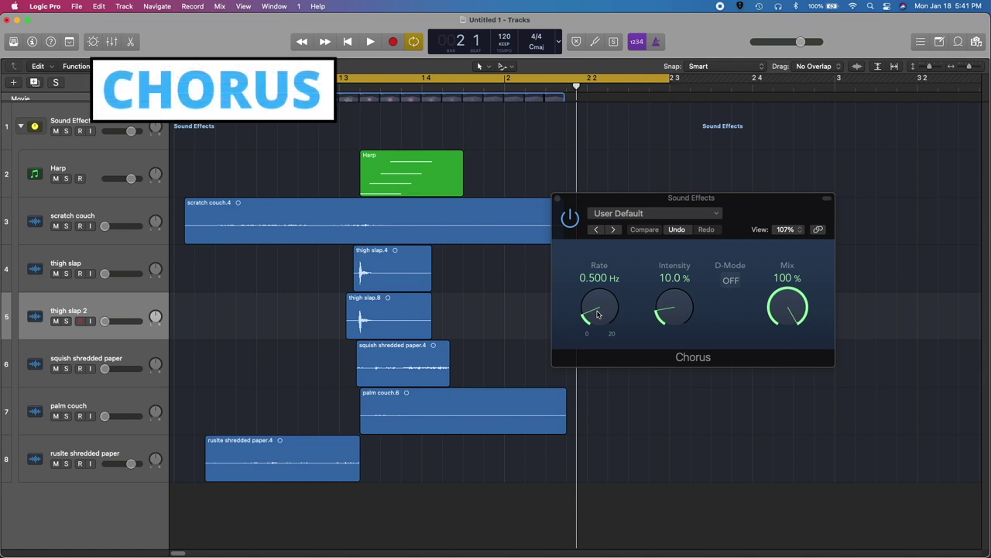
During playback, adjust the Sound Effects Chorus to 1.000 Hz rate, 14.5% intensity and 50% mix
key(space)
mouse_move(598, 313)
mouse_down()
mouse_move(596, 225)
mouse_move(596, 295)
mouse_up()
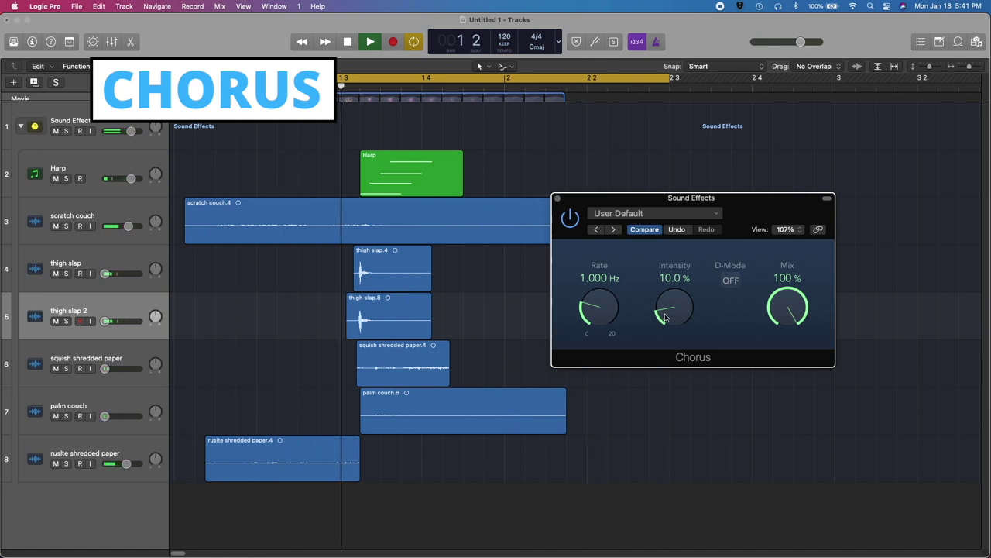
drag(665, 317, 663, 295)
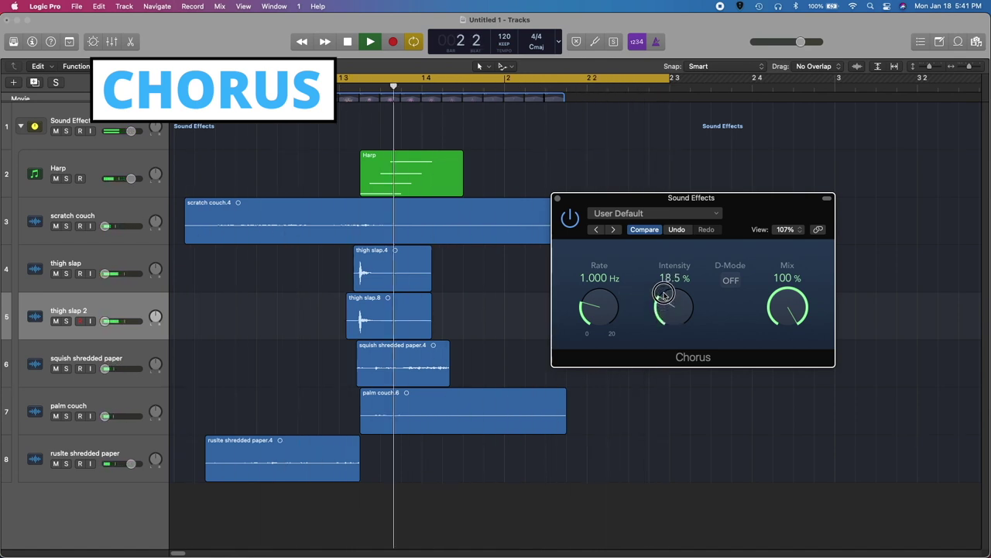
mouse_move(664, 295)
mouse_down()
mouse_move(663, 256)
mouse_move(658, 305)
mouse_up()
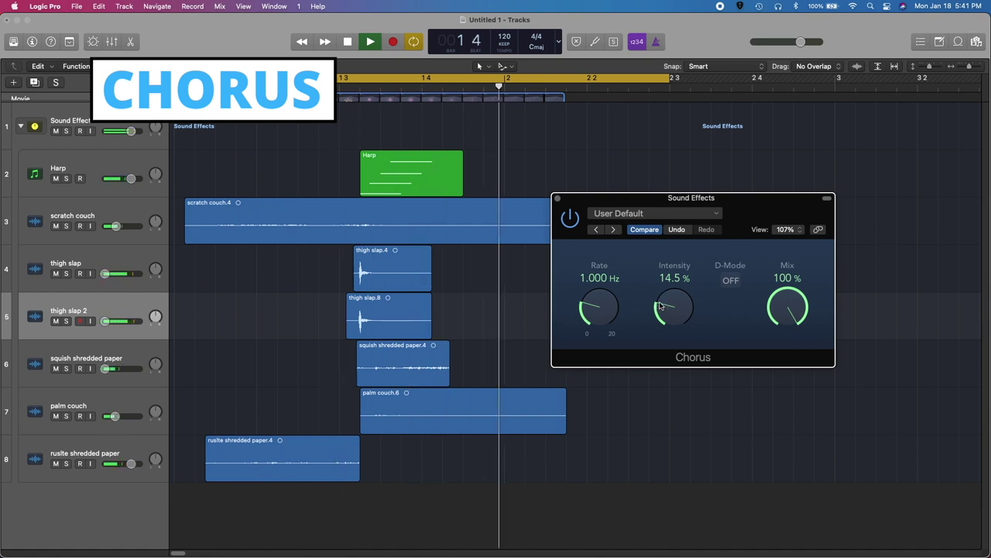
drag(786, 305, 793, 403)
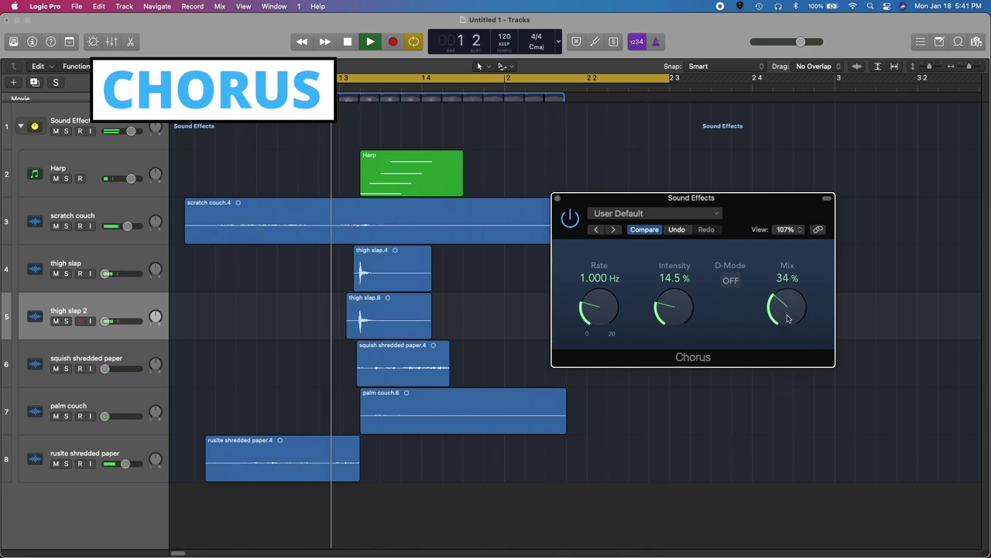
drag(786, 308, 784, 292)
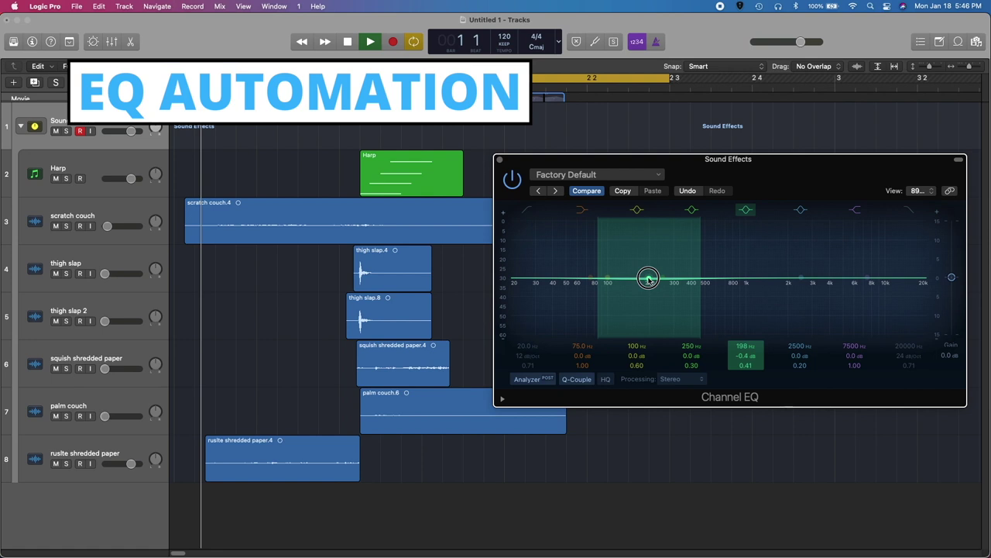
Record automation by sweeping a Channel EQ band from 198 Hz up to 705 Hz
drag(649, 279, 802, 279)
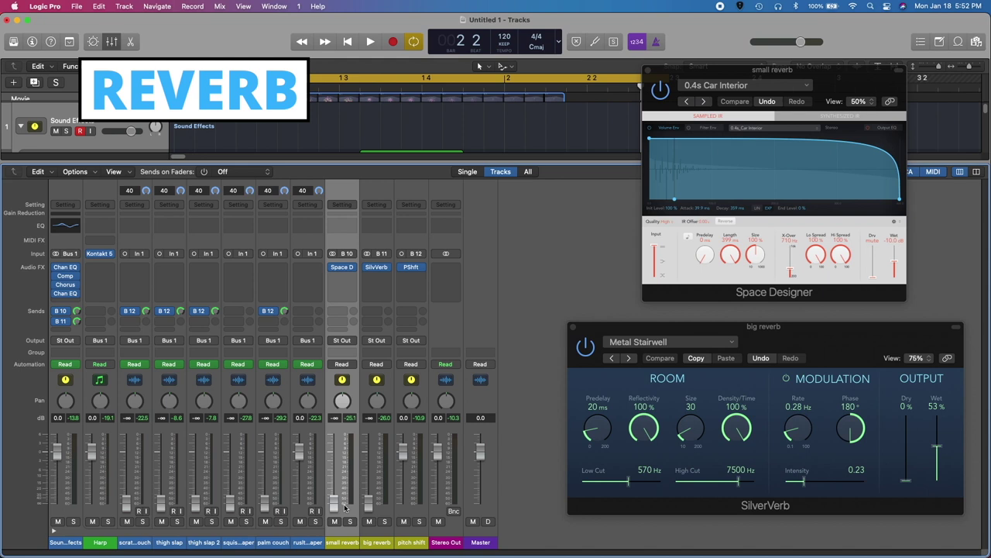
During playback, raise the small reverb return to about -6.2 dB and the big reverb to -10.8 dB
key(space)
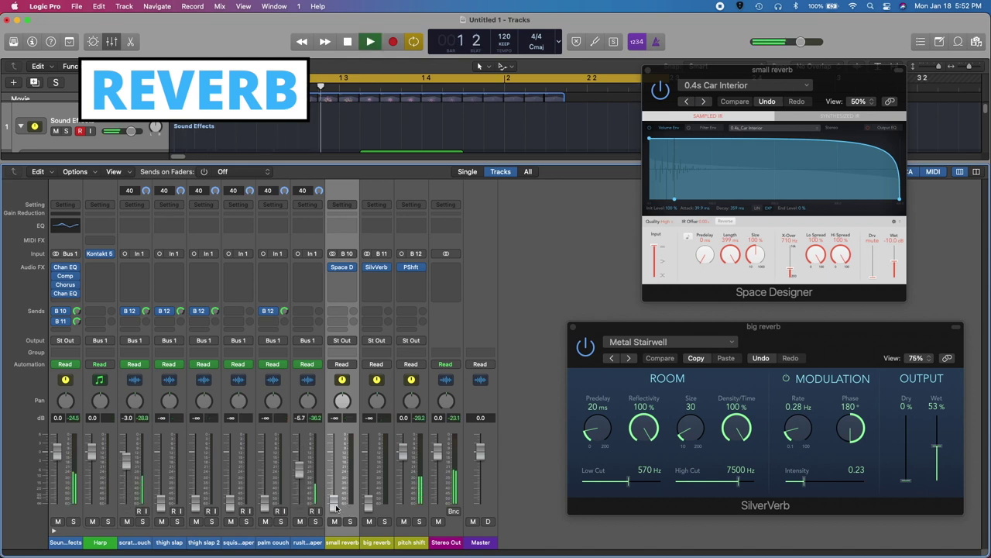
drag(336, 507, 334, 473)
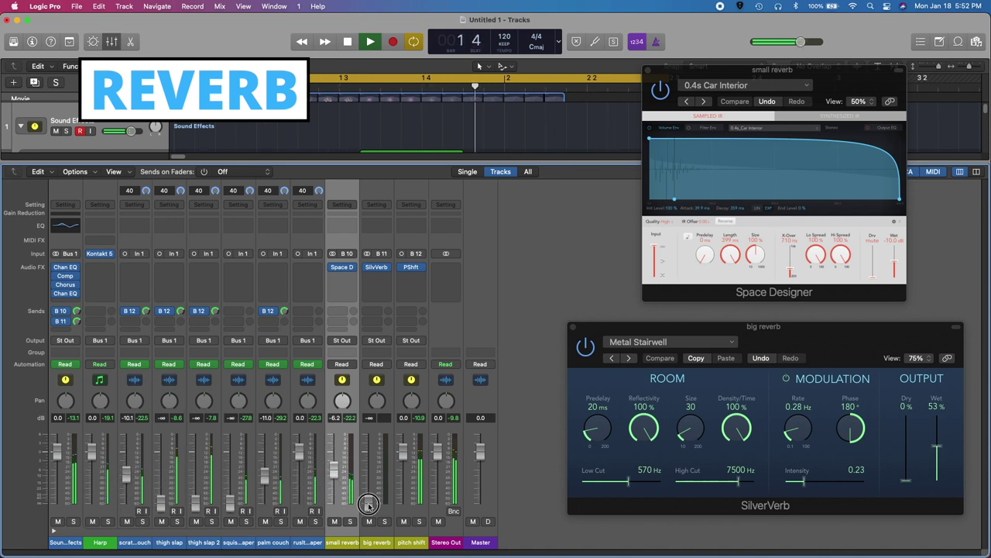
drag(369, 499, 368, 479)
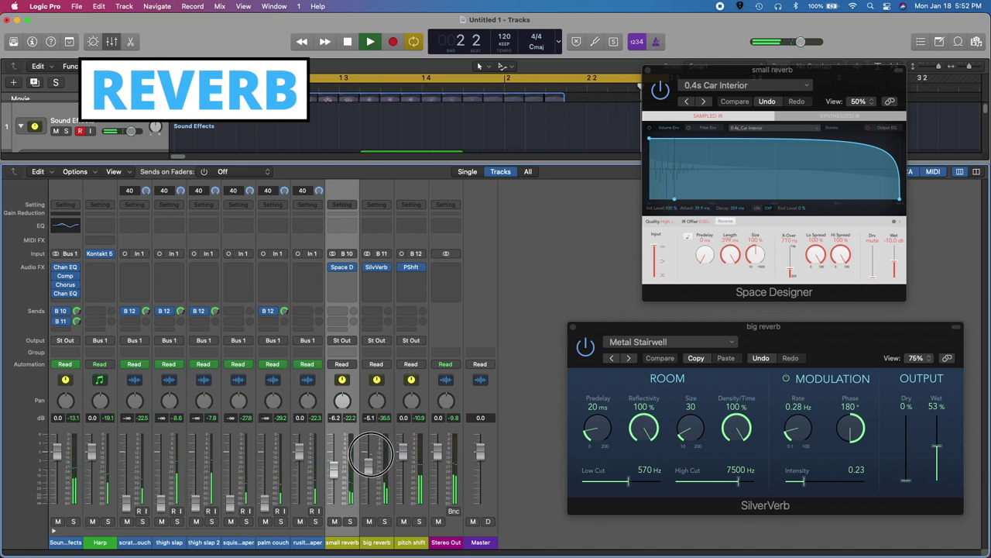
drag(371, 465, 369, 464)
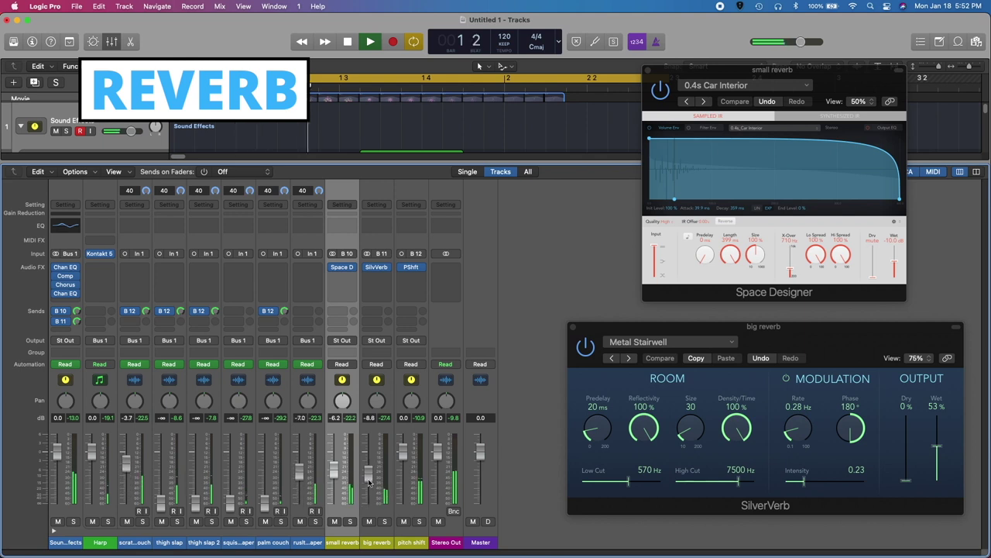
drag(370, 480, 369, 482)
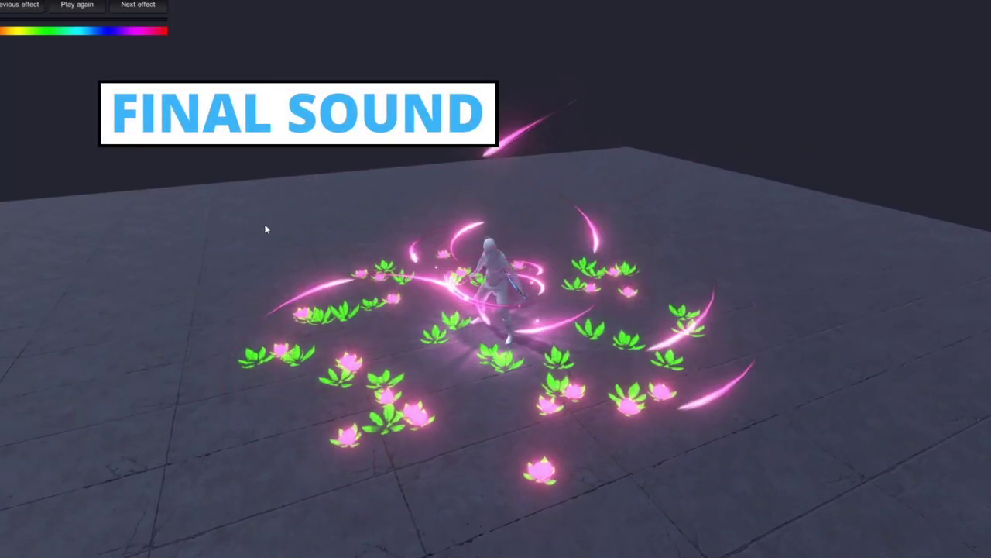
Replay the heal effect twice in the Unity preview, then switch to the next effect
click(88, 3)
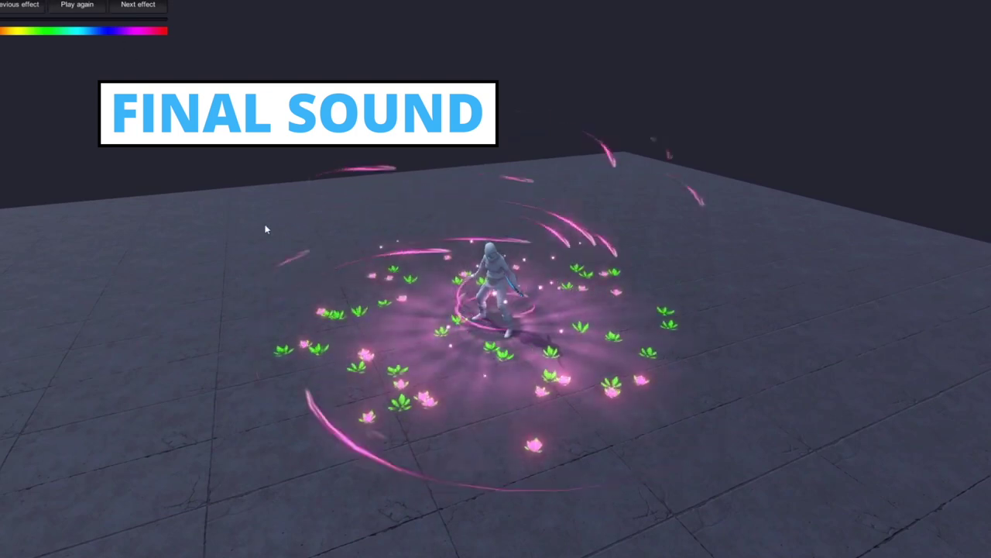
click(92, 5)
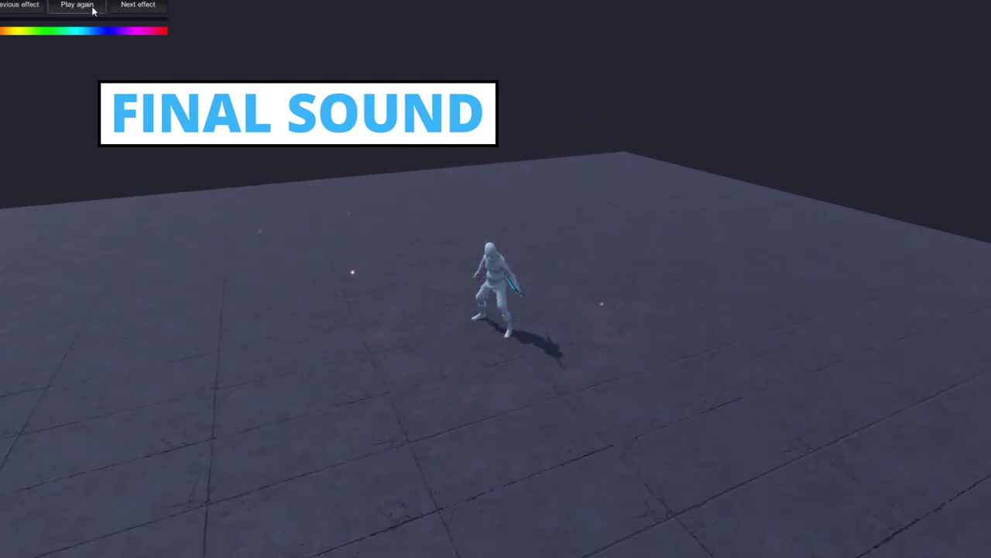
click(136, 11)
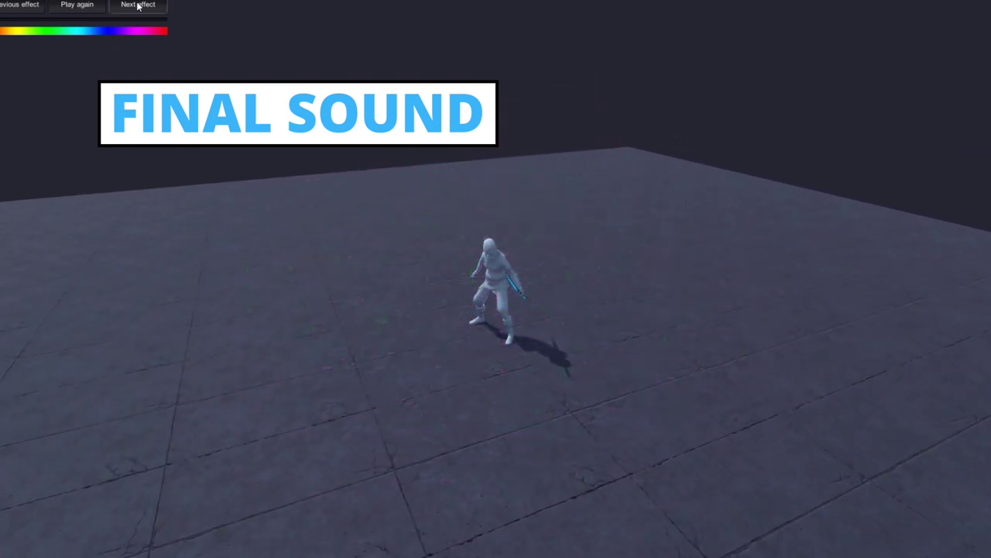